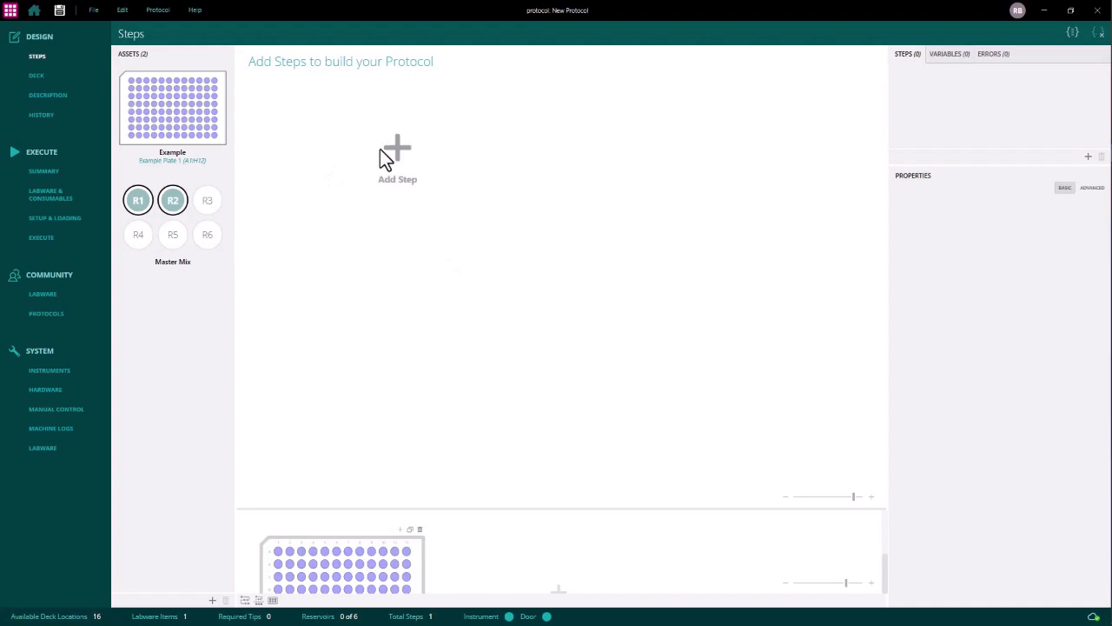
- Add a Heat/Cool step to the protocol and assign the Reservoir Thermal Module to it
{"action": "left_click", "coordinate": [386, 158]}
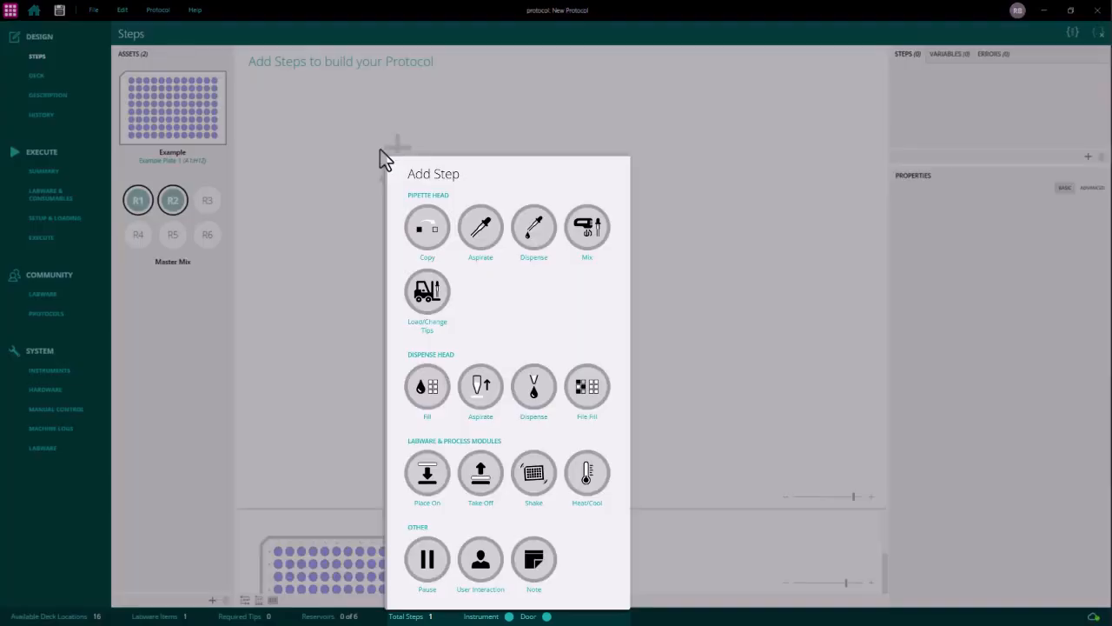
{"action": "left_click", "coordinate": [595, 479]}
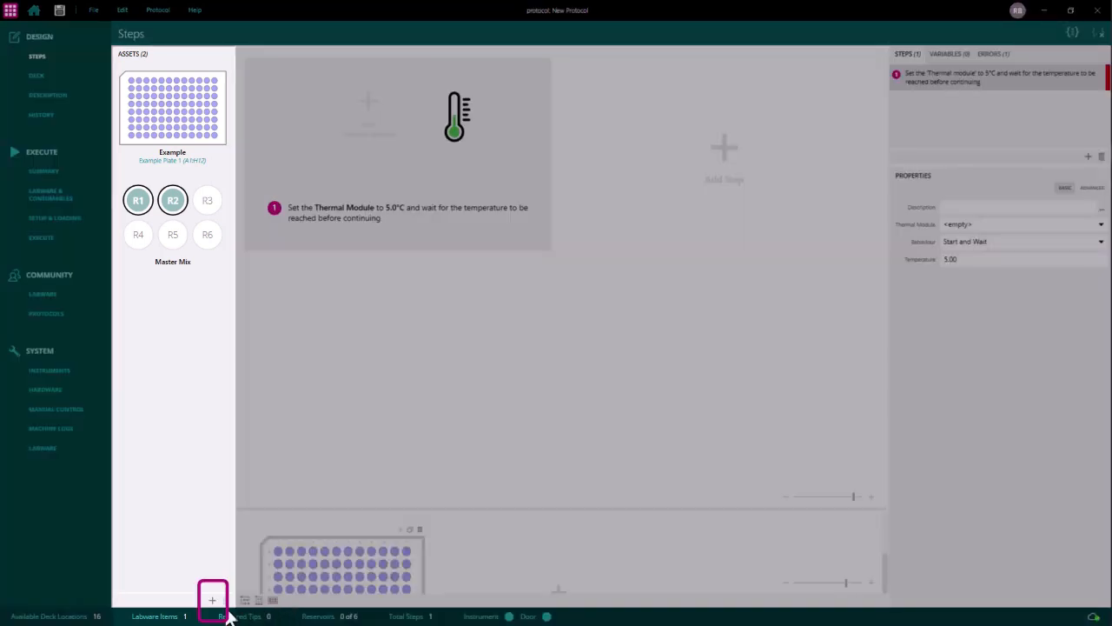
{"action": "left_click", "coordinate": [212, 599]}
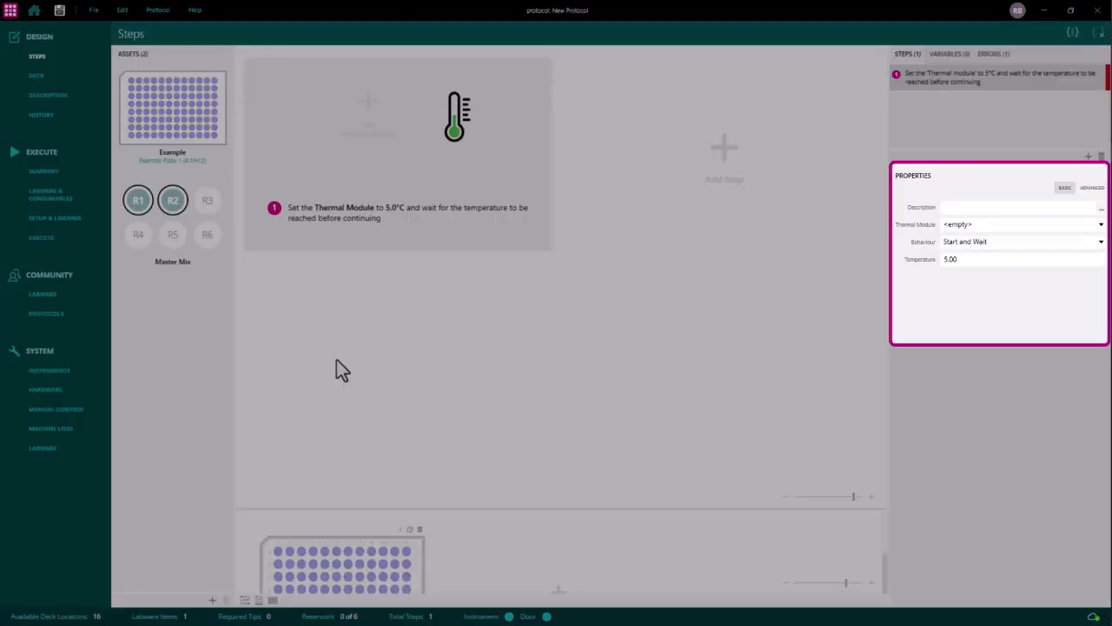
{"action": "left_click", "coordinate": [1027, 224]}
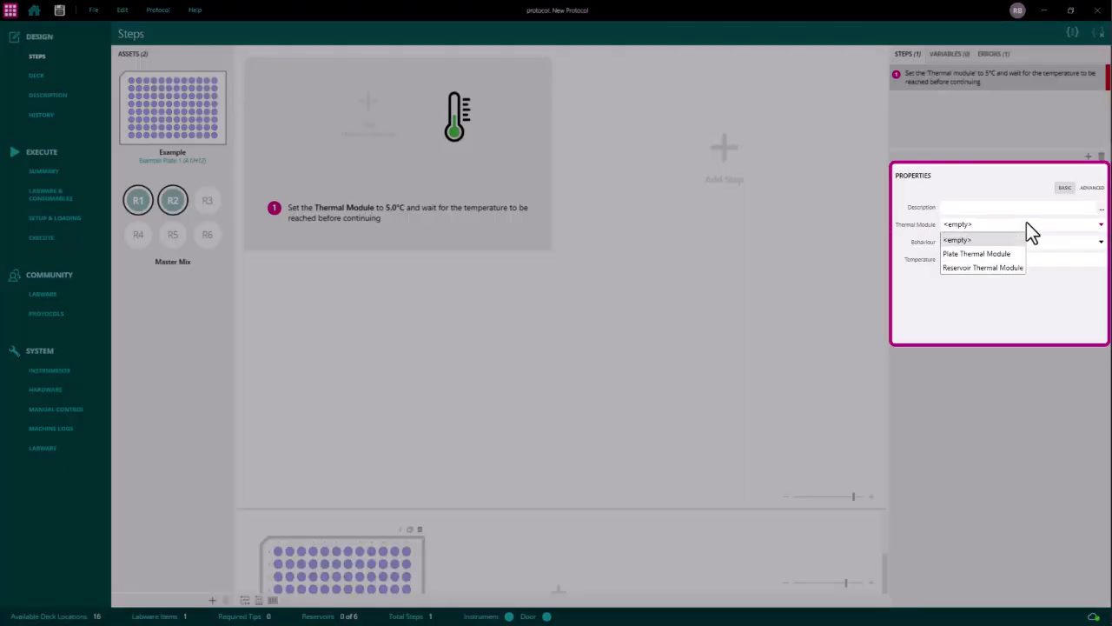
{"action": "left_click", "coordinate": [993, 266]}
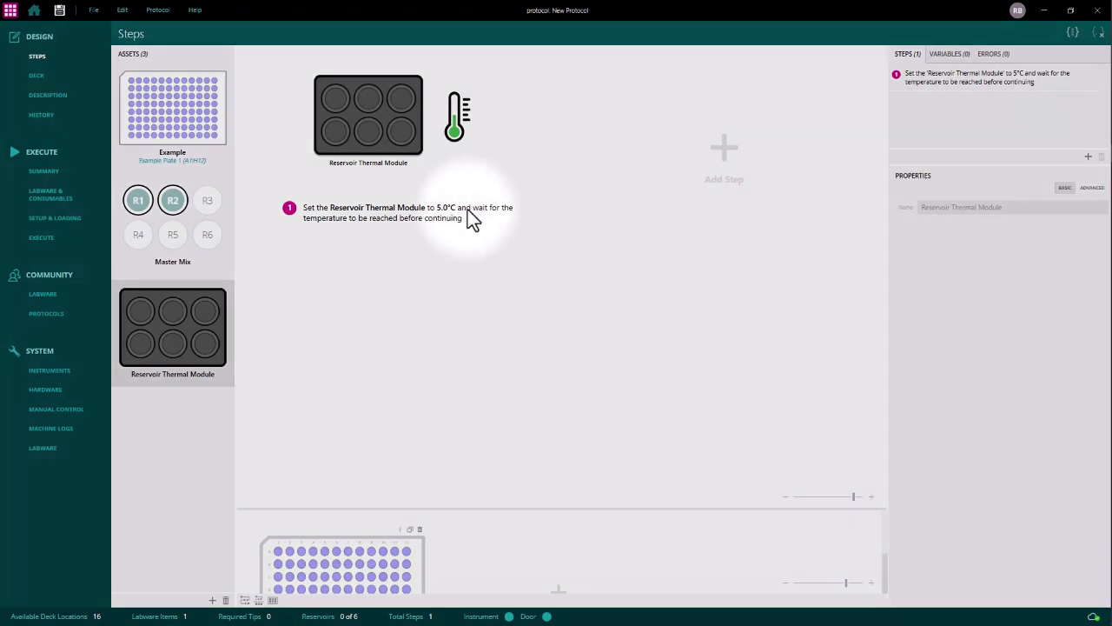
- Set the temperature of the Reservoir Thermal Module's heat/cool step to 4 °C
{"action": "left_click", "coordinate": [437, 170]}
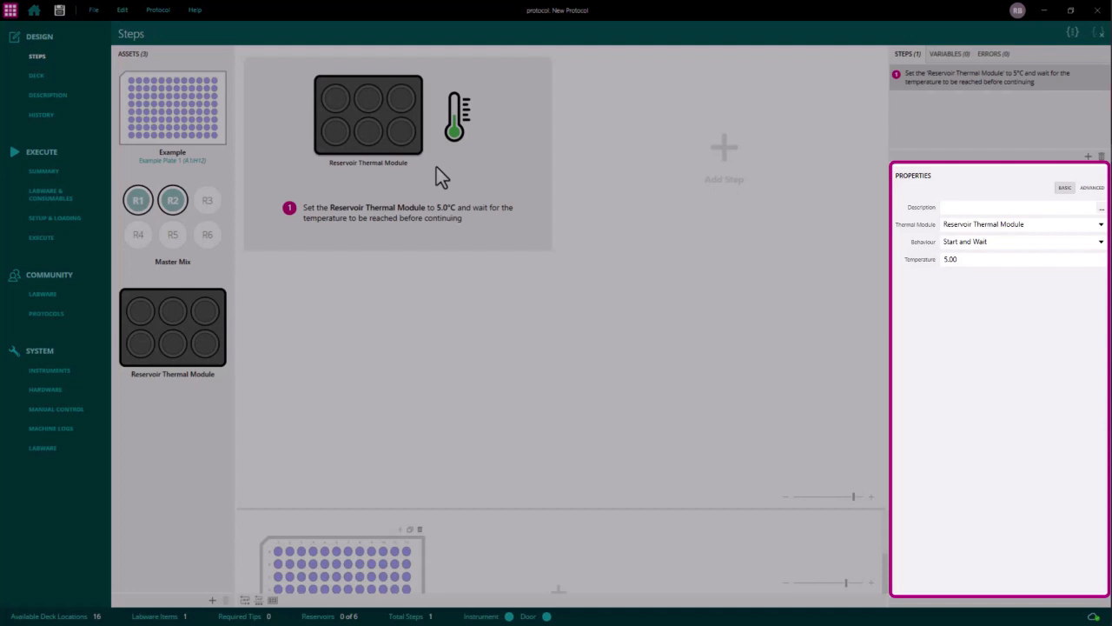
{"action": "double_click", "coordinate": [947, 259]}
{"action": "type", "text": "4"}
{"action": "key", "text": "Return"}
{"action": "left_click", "coordinate": [1046, 244]}
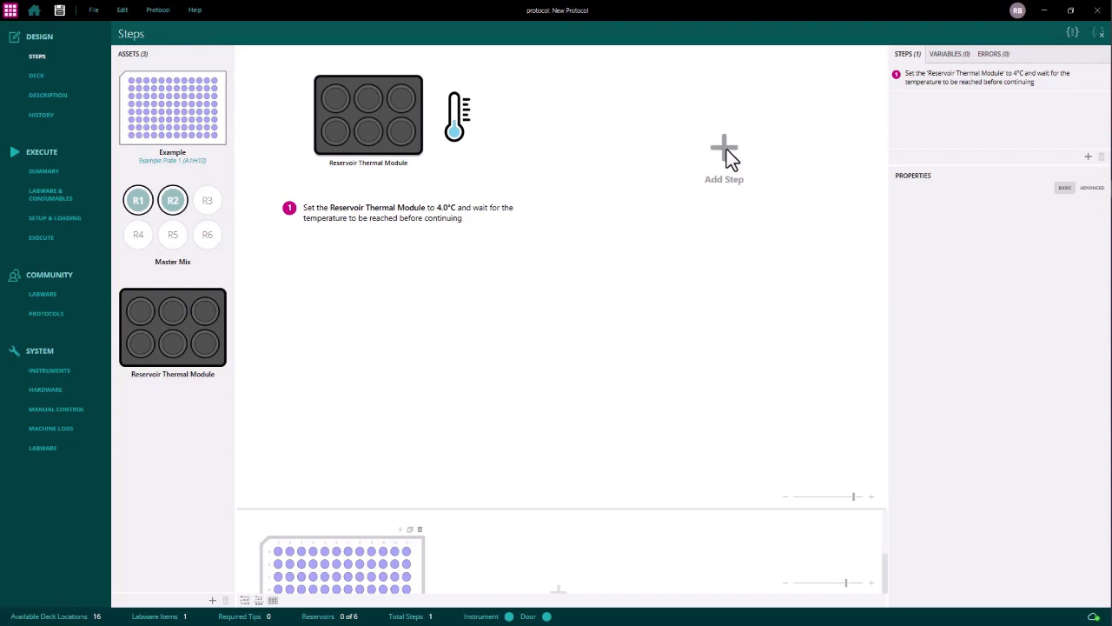
- Add a second Heat/Cool step that uses the Plate Thermal Module
{"action": "left_click", "coordinate": [727, 150]}
{"action": "left_click", "coordinate": [940, 469]}
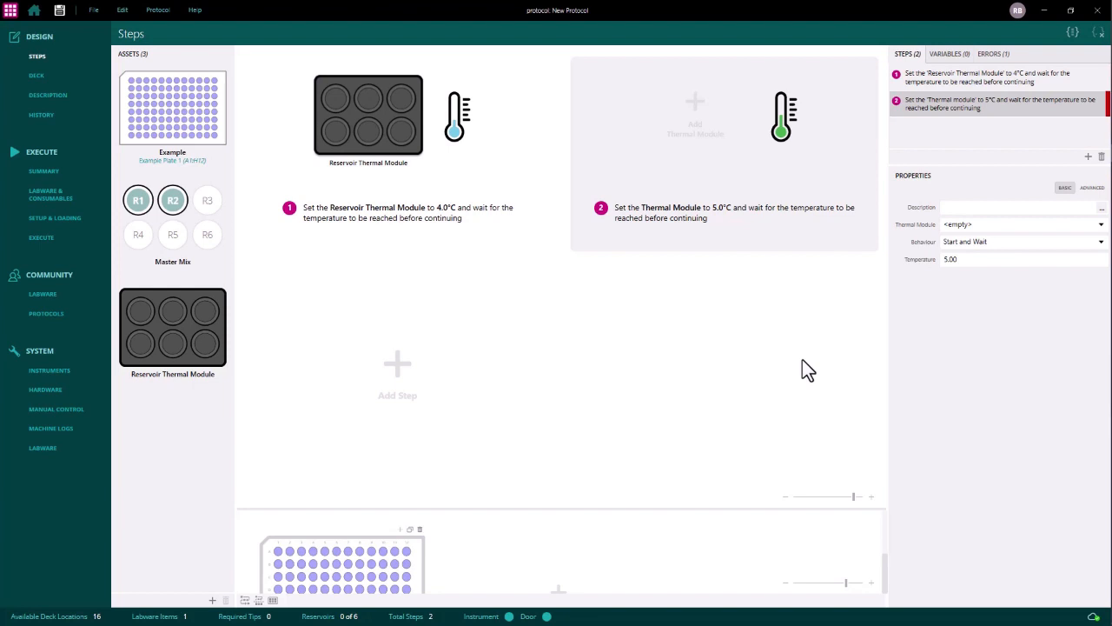
{"action": "left_click", "coordinate": [994, 225]}
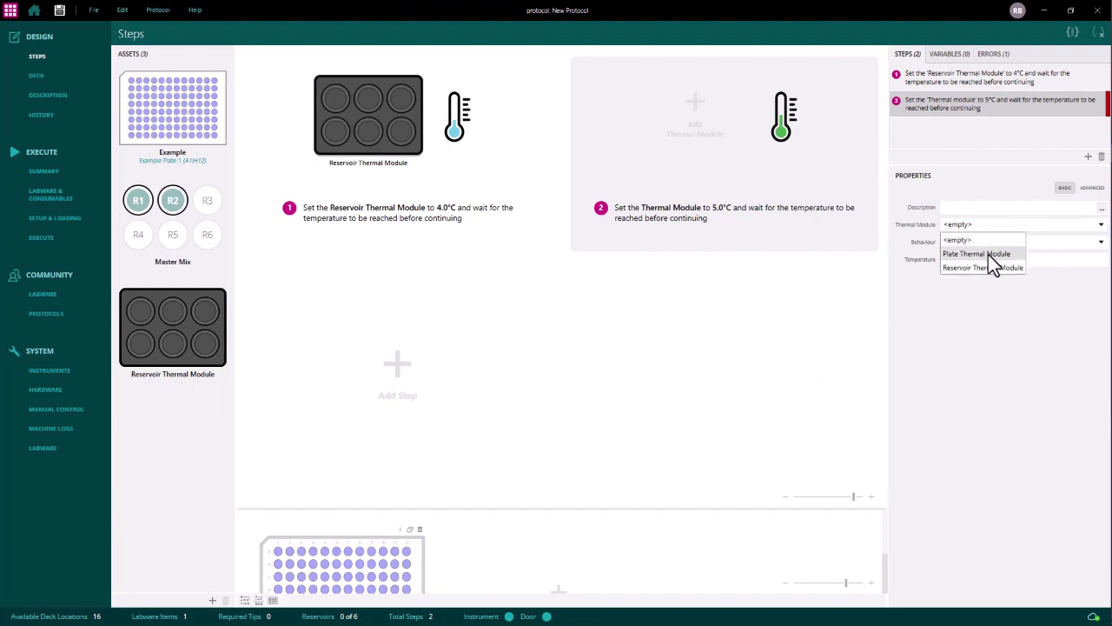
{"action": "left_click", "coordinate": [988, 254]}
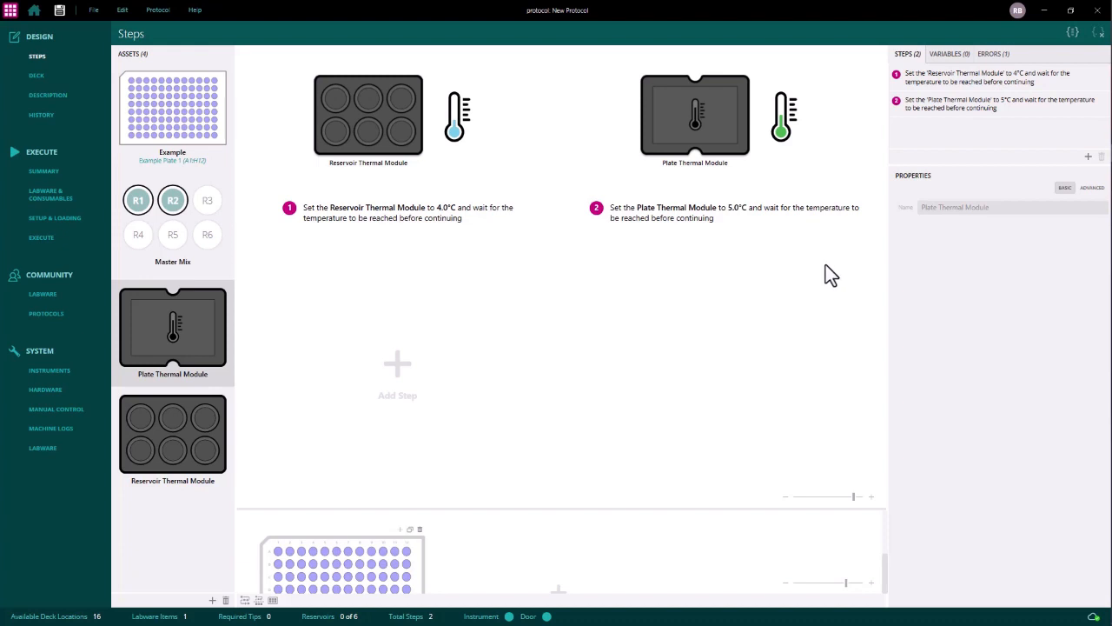
{"action": "left_click", "coordinate": [744, 149]}
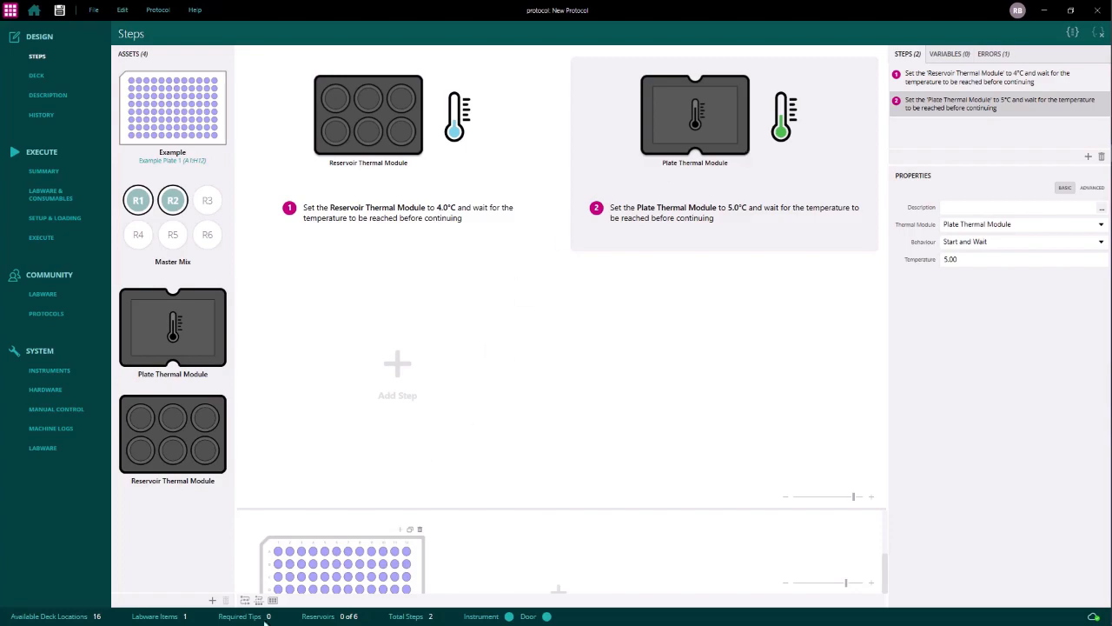
- Add a Thermal Block asset and insert a Place On step before the plate heating step, placing the block on the Plate Thermal Module
{"action": "left_click", "coordinate": [212, 599]}
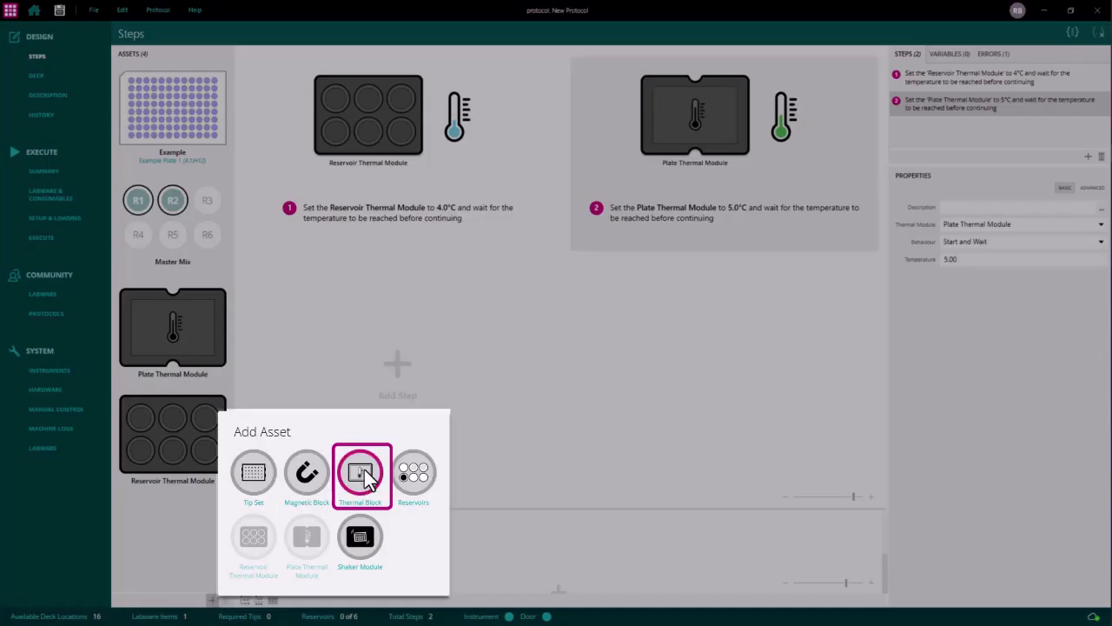
{"action": "left_click", "coordinate": [364, 474]}
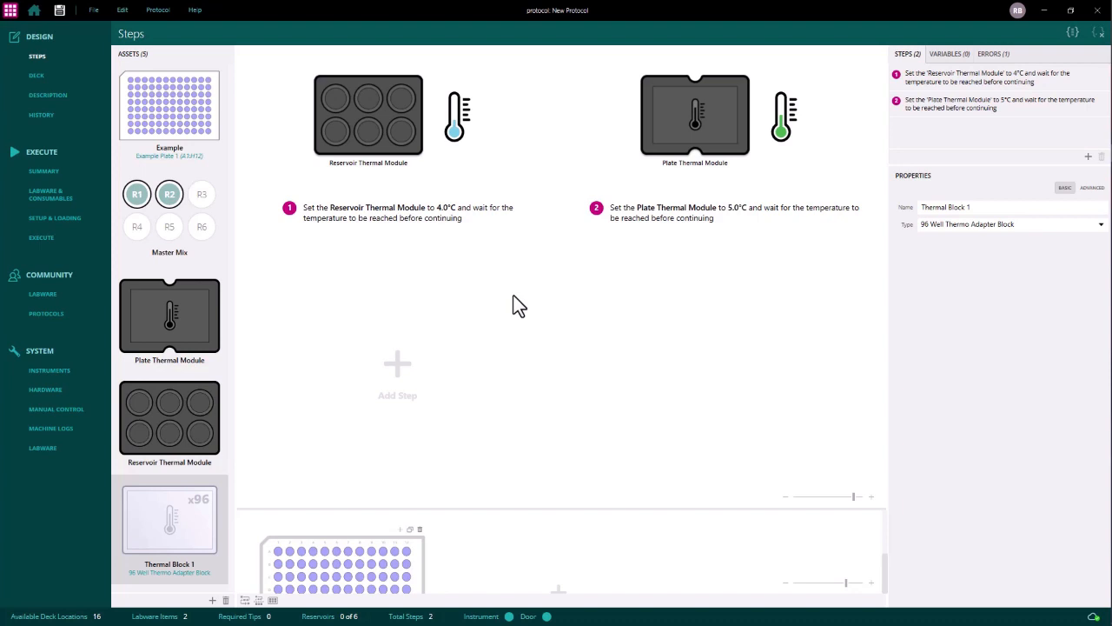
{"action": "left_click", "coordinate": [703, 110]}
{"action": "right_click", "coordinate": [703, 110]}
{"action": "mouse_move", "coordinate": [743, 119]}
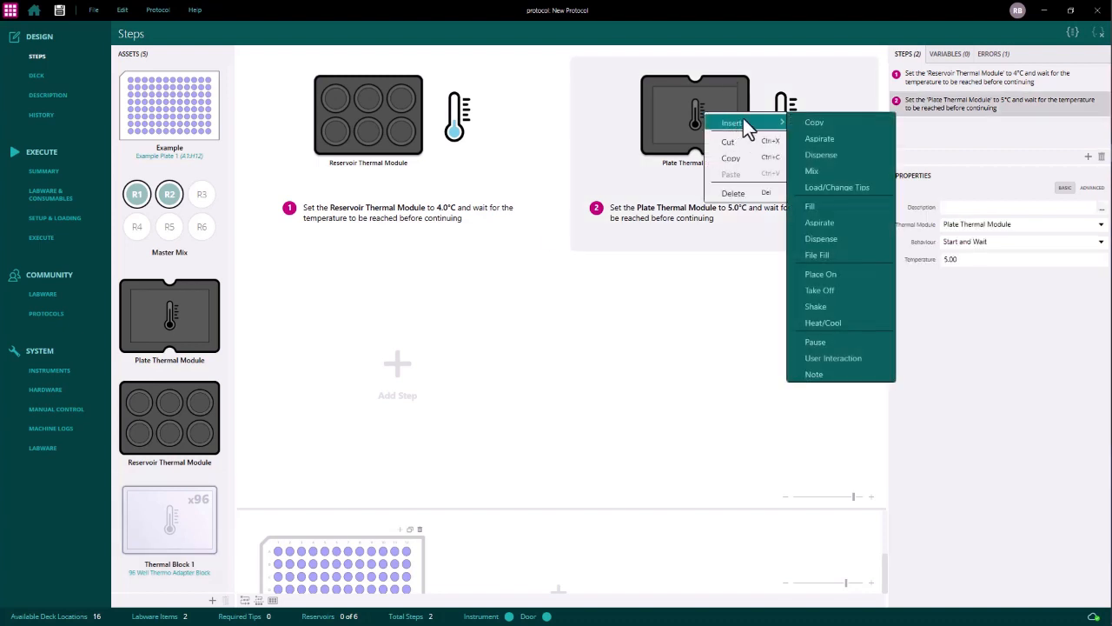
{"action": "left_click", "coordinate": [830, 273]}
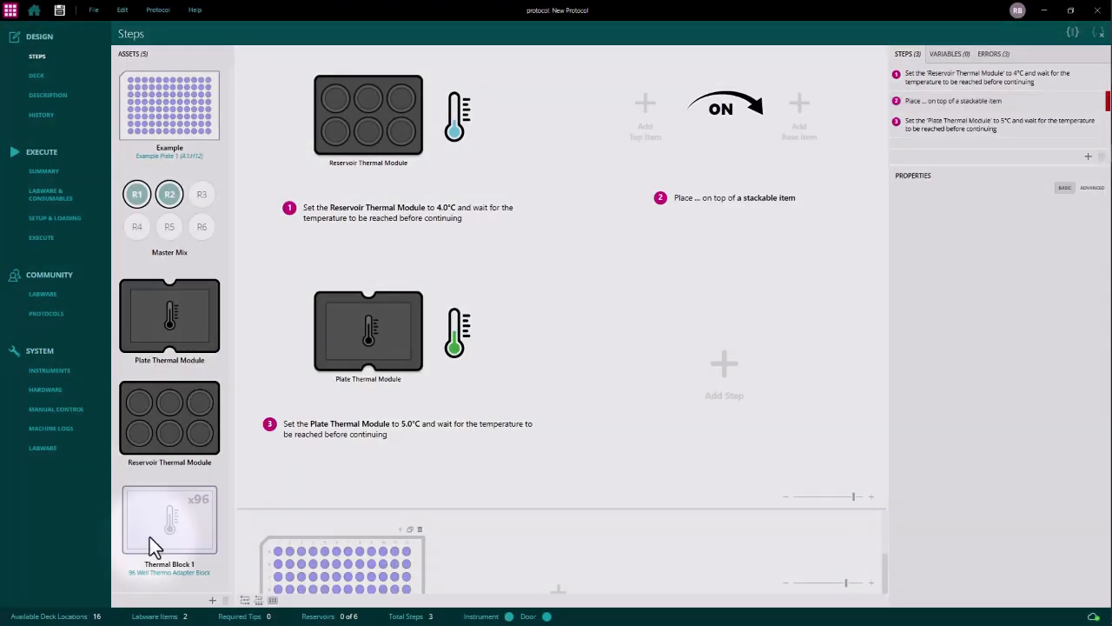
{"action": "left_click_drag", "start_coordinate": [150, 538], "coordinate": [644, 122]}
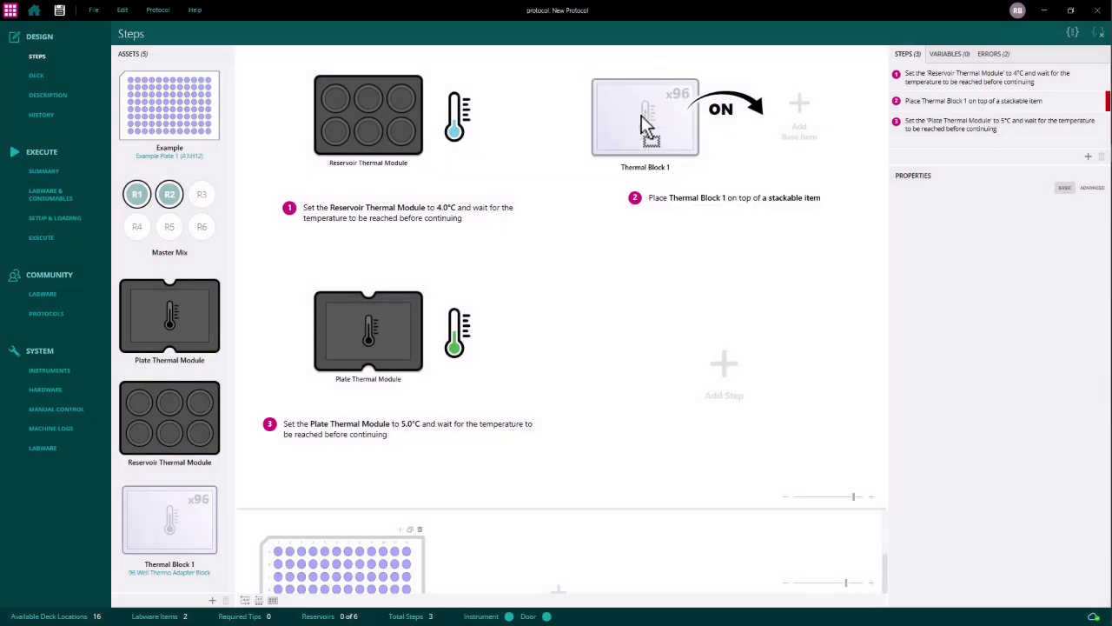
{"action": "left_click_drag", "start_coordinate": [183, 304], "coordinate": [792, 109]}
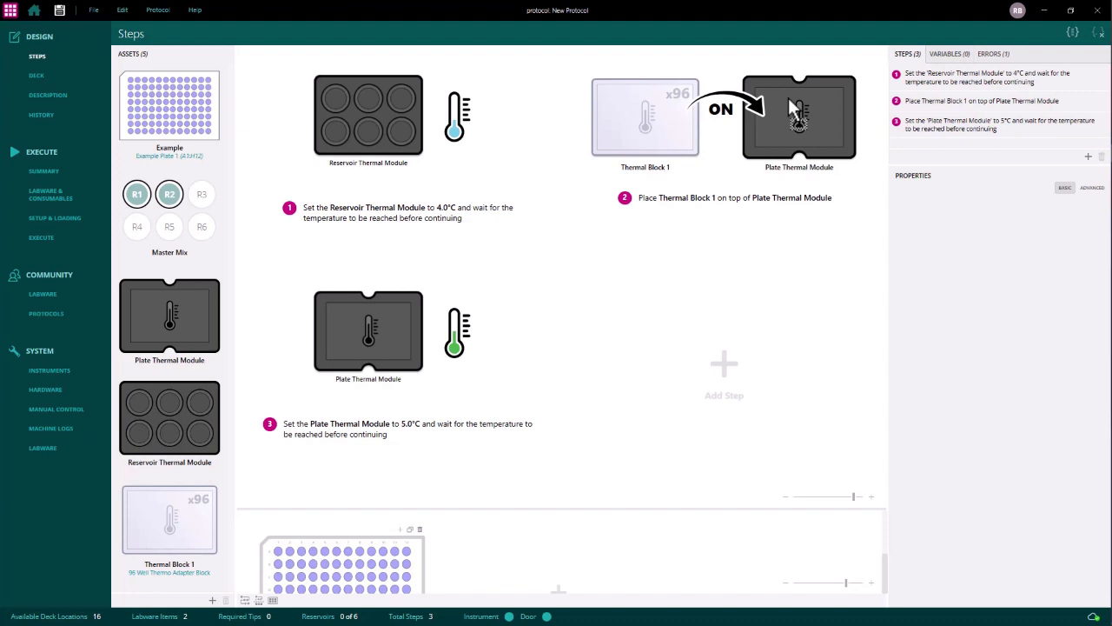
- Add a Place On step at the end of the protocol that puts Example Plate 1 on Thermal Block 1
{"action": "left_click", "coordinate": [720, 361]}
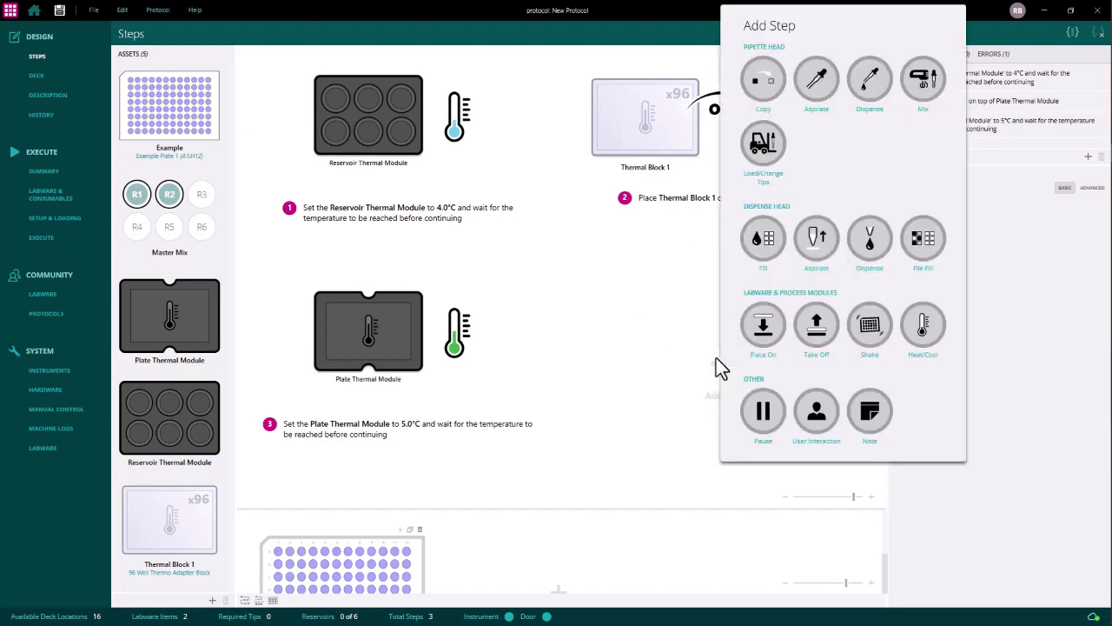
{"action": "left_click", "coordinate": [764, 327]}
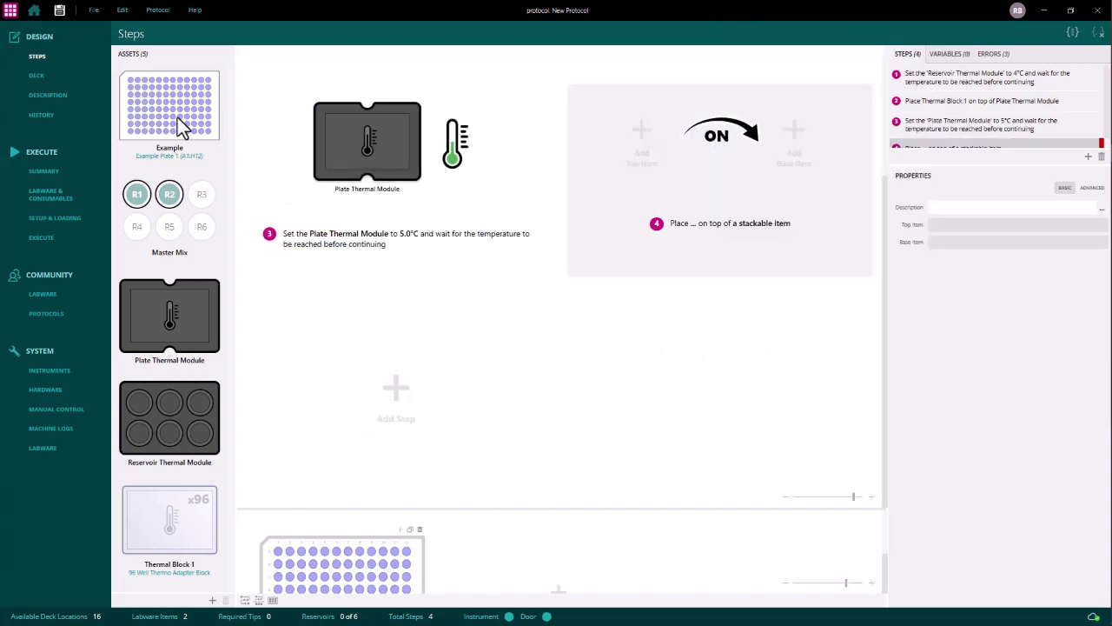
{"action": "left_click_drag", "start_coordinate": [175, 118], "coordinate": [643, 138]}
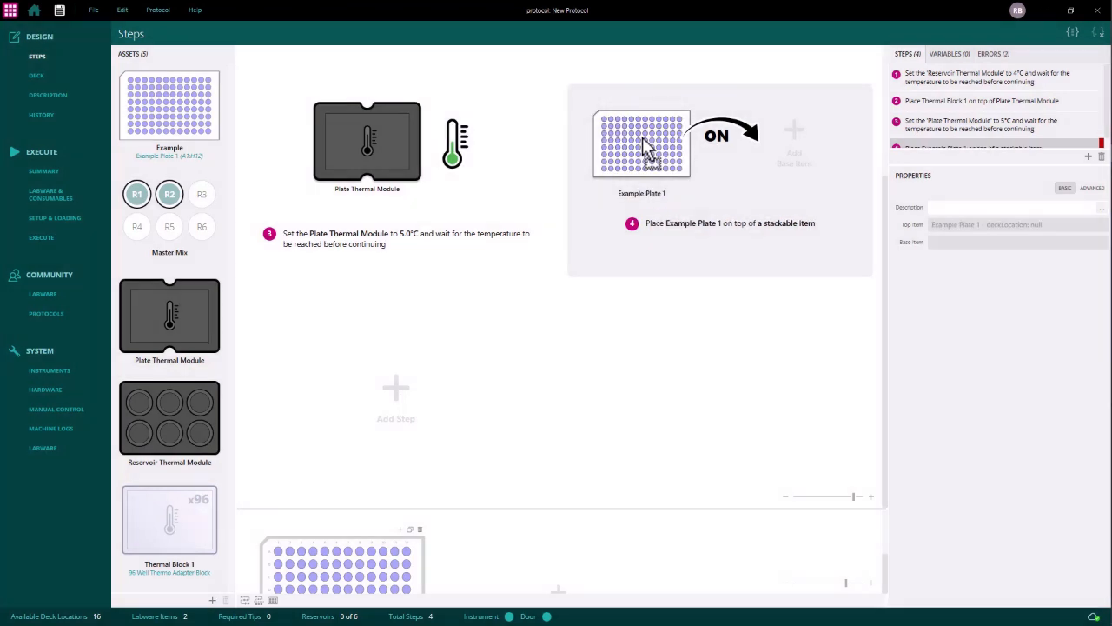
{"action": "left_click_drag", "start_coordinate": [174, 536], "coordinate": [799, 131]}
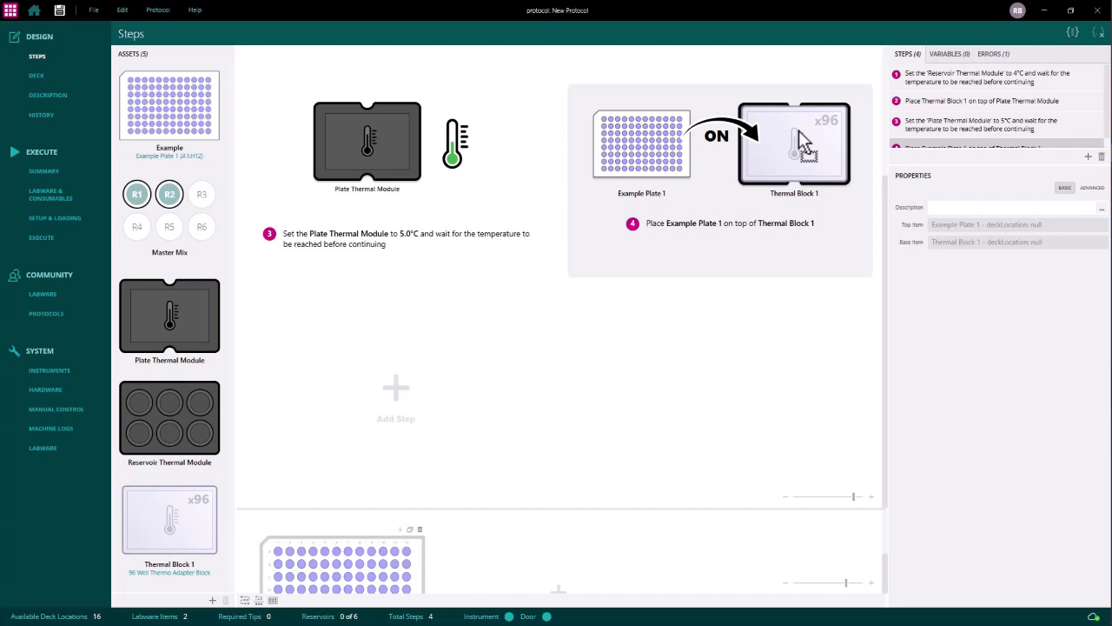
- Add a Pause step with a duration of 10 minutes
{"action": "left_click", "coordinate": [395, 393]}
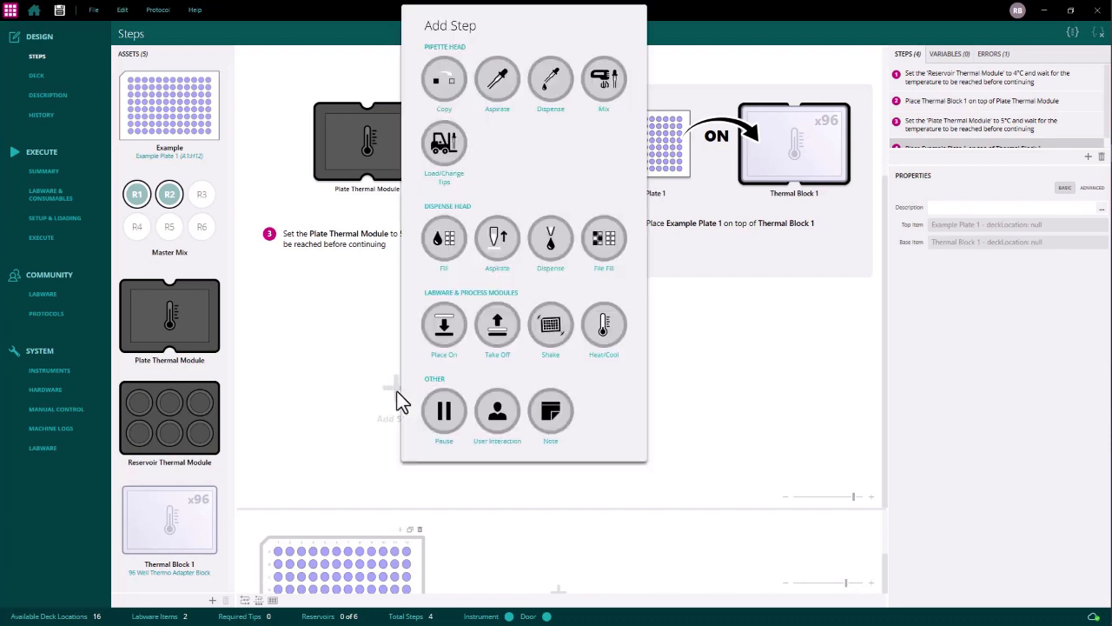
{"action": "left_click", "coordinate": [439, 411]}
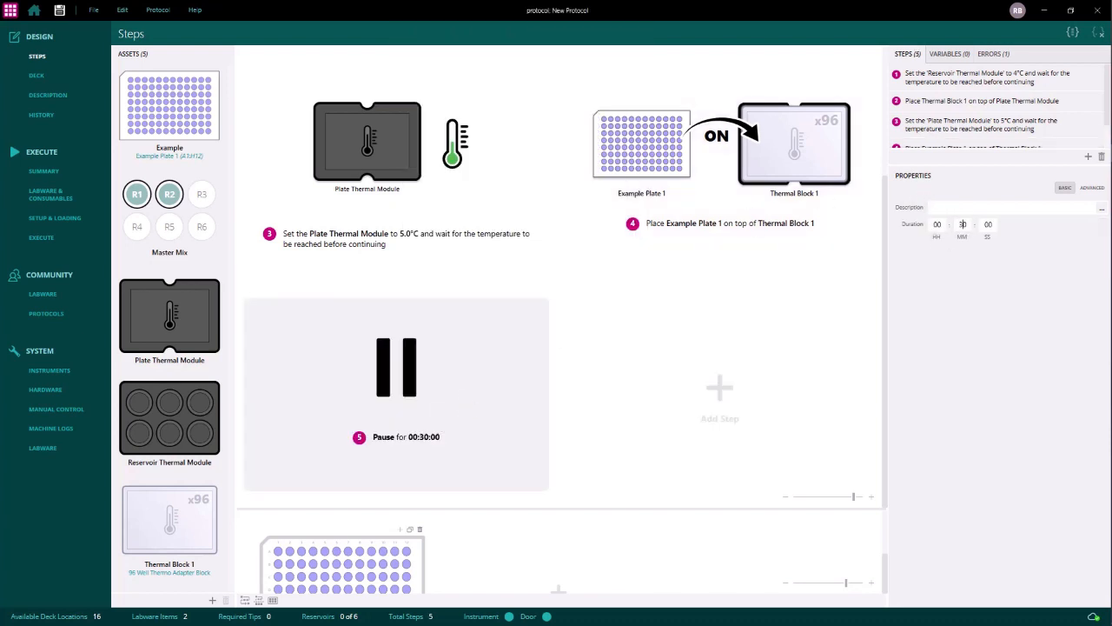
{"action": "key", "text": "BackSpace"}
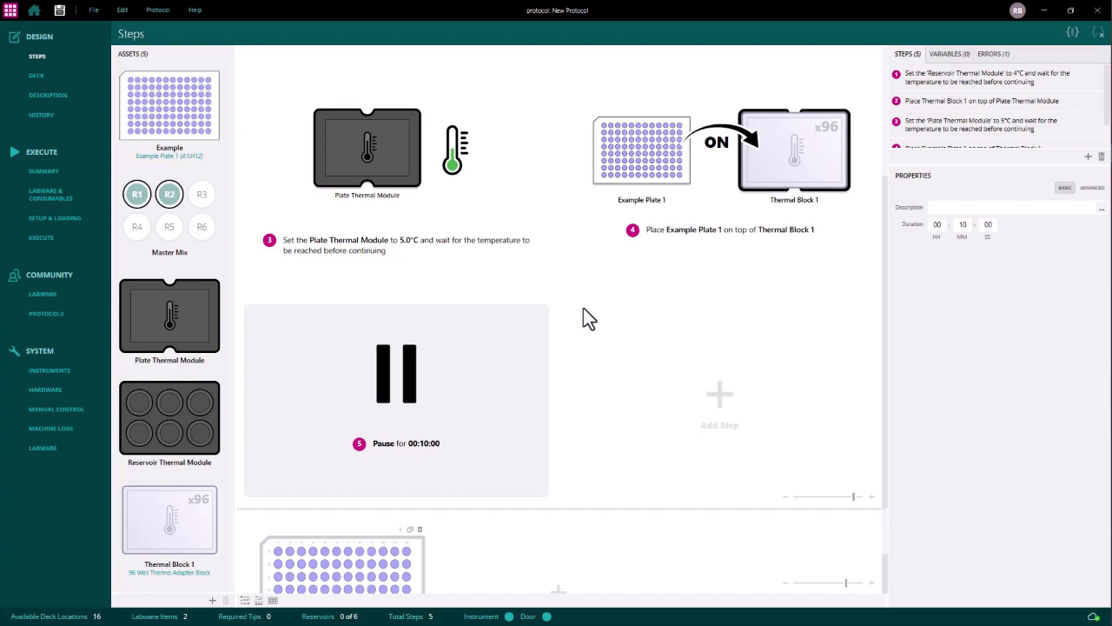
- Add a Take Off step that removes Example Plate 1 from Thermal Block 1
{"action": "left_click", "coordinate": [720, 395]}
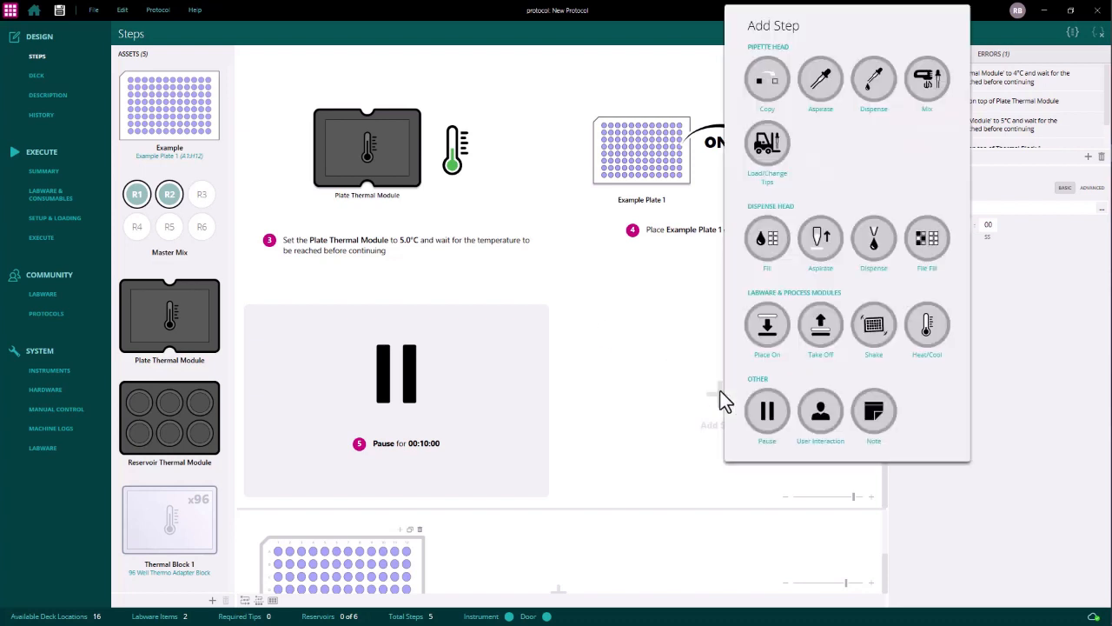
{"action": "left_click", "coordinate": [820, 328]}
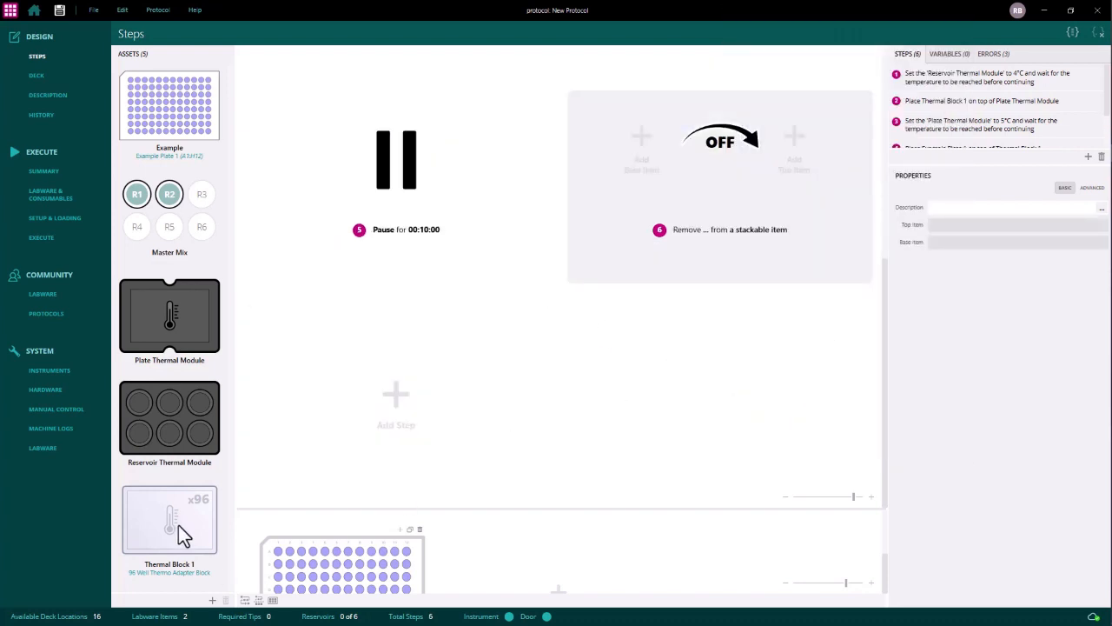
{"action": "left_click_drag", "start_coordinate": [183, 535], "coordinate": [640, 157]}
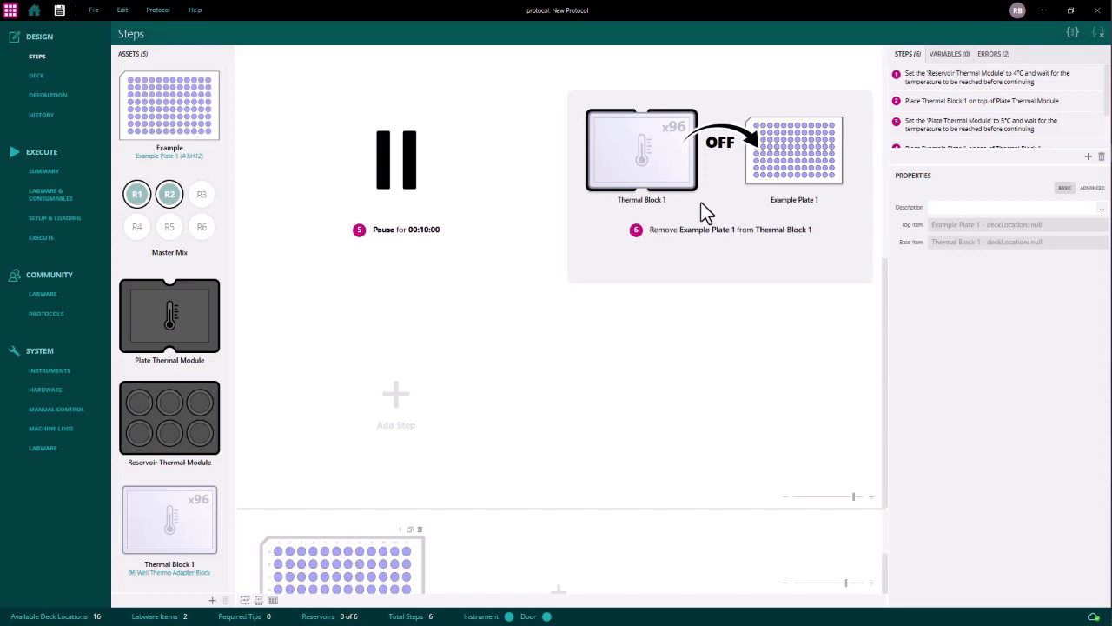
- Add a Place On step that puts Example Plate 1 on a newly added Shaker Module asset
{"action": "left_click", "coordinate": [398, 398]}
{"action": "left_click", "coordinate": [443, 331]}
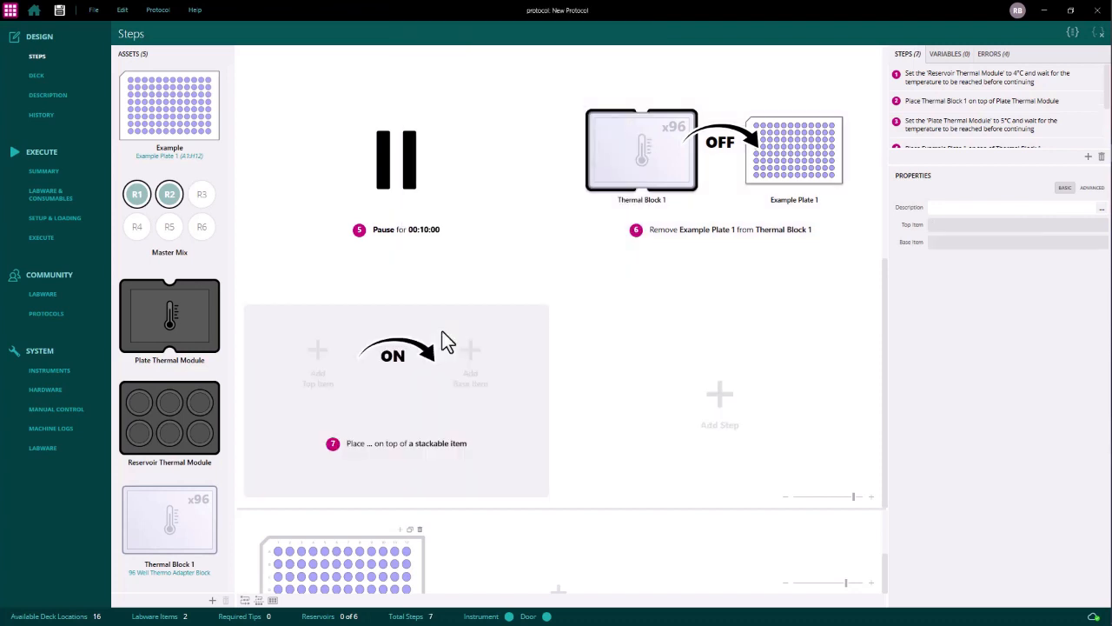
{"action": "left_click_drag", "start_coordinate": [166, 121], "coordinate": [317, 359]}
{"action": "left_click", "coordinate": [212, 599]}
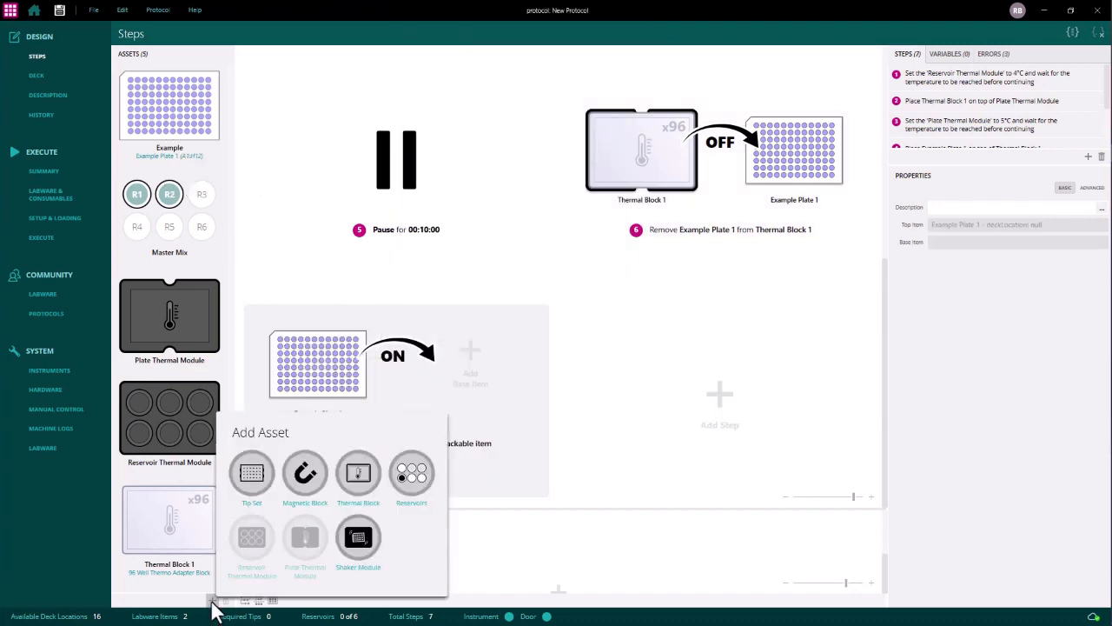
{"action": "left_click", "coordinate": [364, 544]}
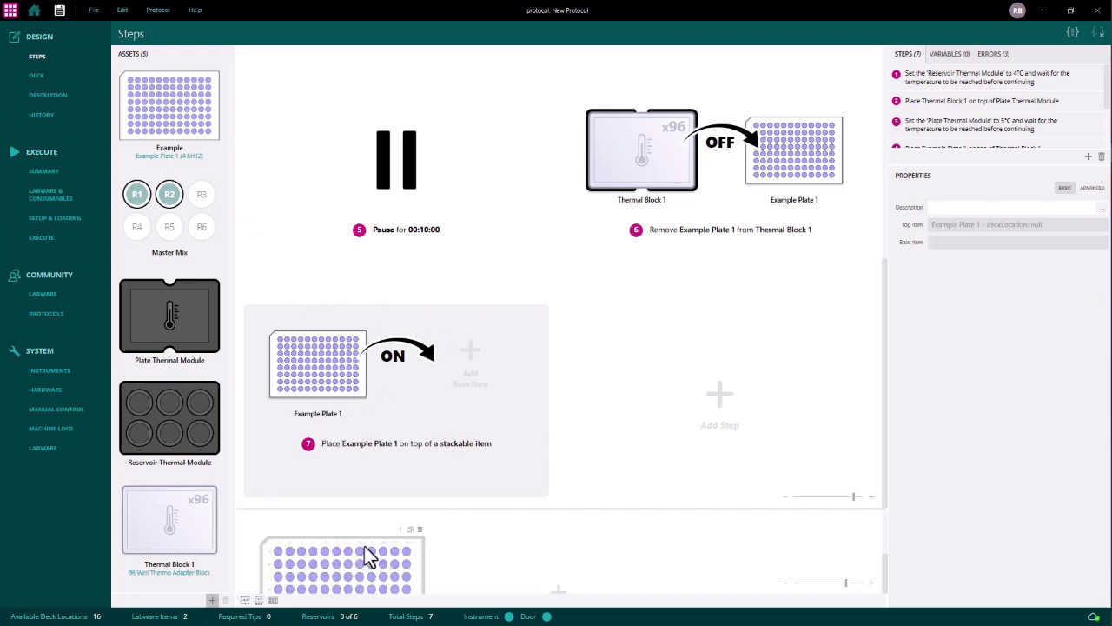
{"action": "left_click_drag", "start_coordinate": [179, 345], "coordinate": [474, 371]}
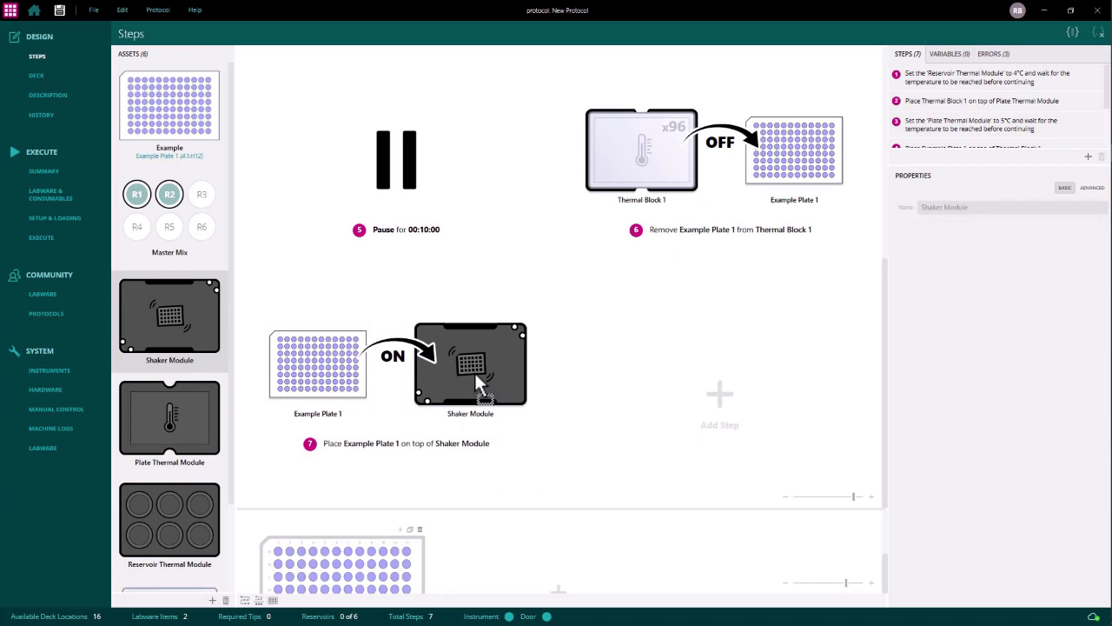
- Add a Shake step for Example Plate 1 with Start and Wait behaviour and a speed of 2000 rpm
{"action": "left_click", "coordinate": [720, 396]}
{"action": "left_click", "coordinate": [872, 335]}
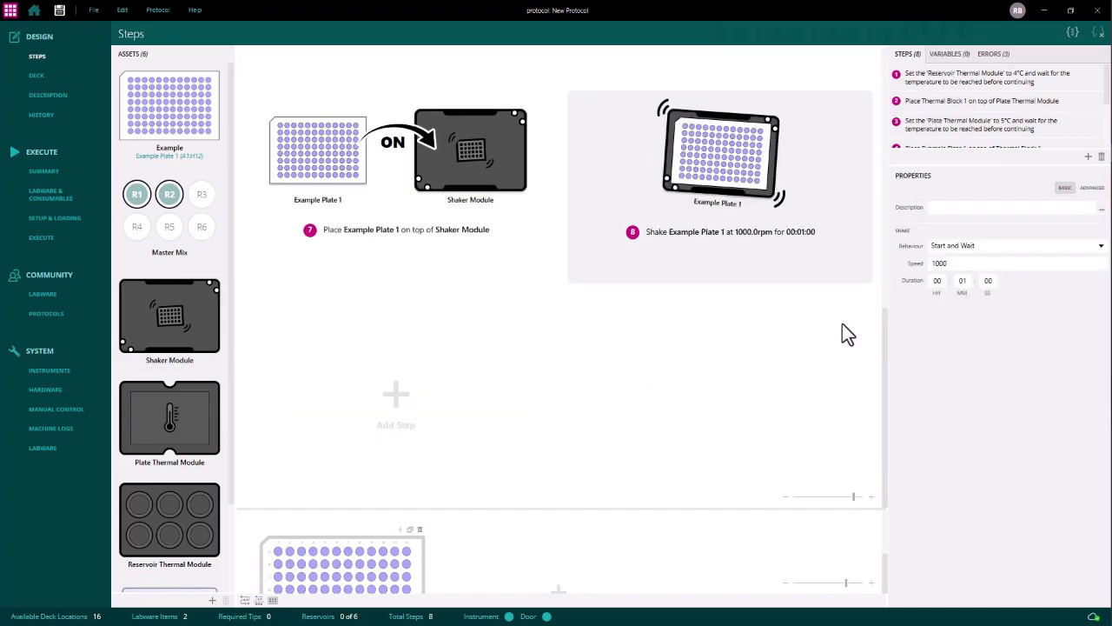
{"action": "left_click", "coordinate": [1047, 247]}
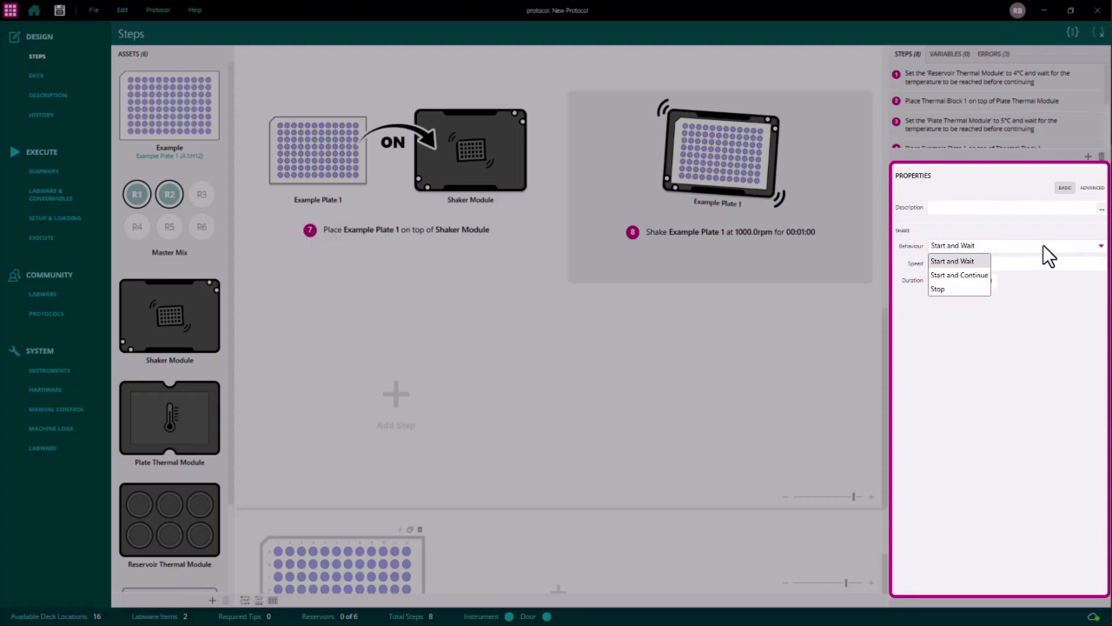
{"action": "left_click", "coordinate": [982, 257]}
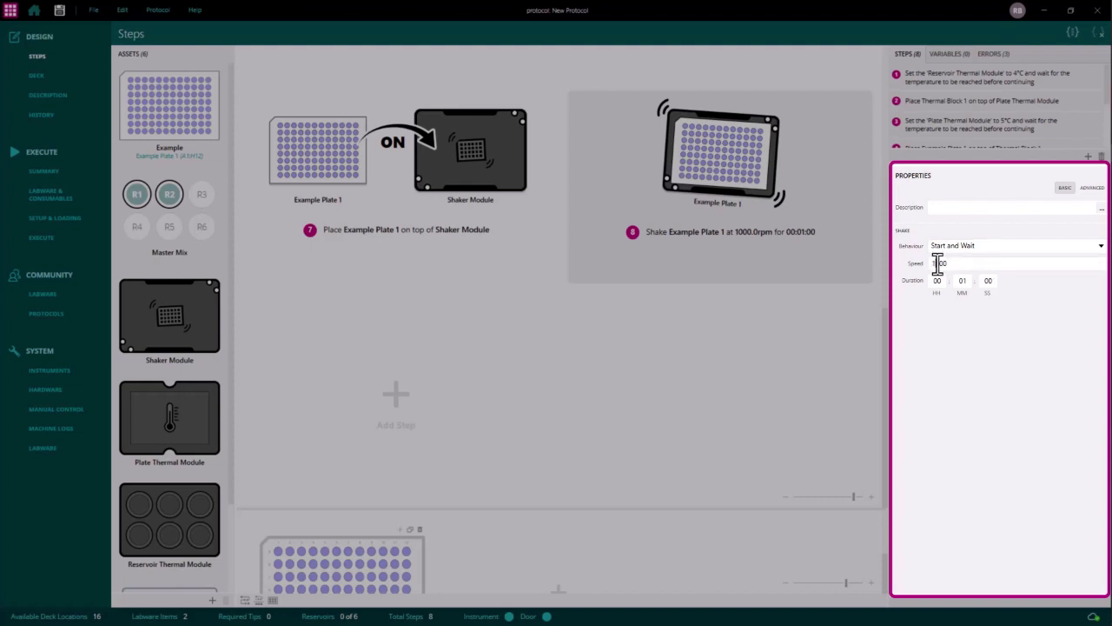
{"action": "key", "text": "BackSpace"}
{"action": "type", "text": "2"}
{"action": "left_click", "coordinate": [965, 280]}
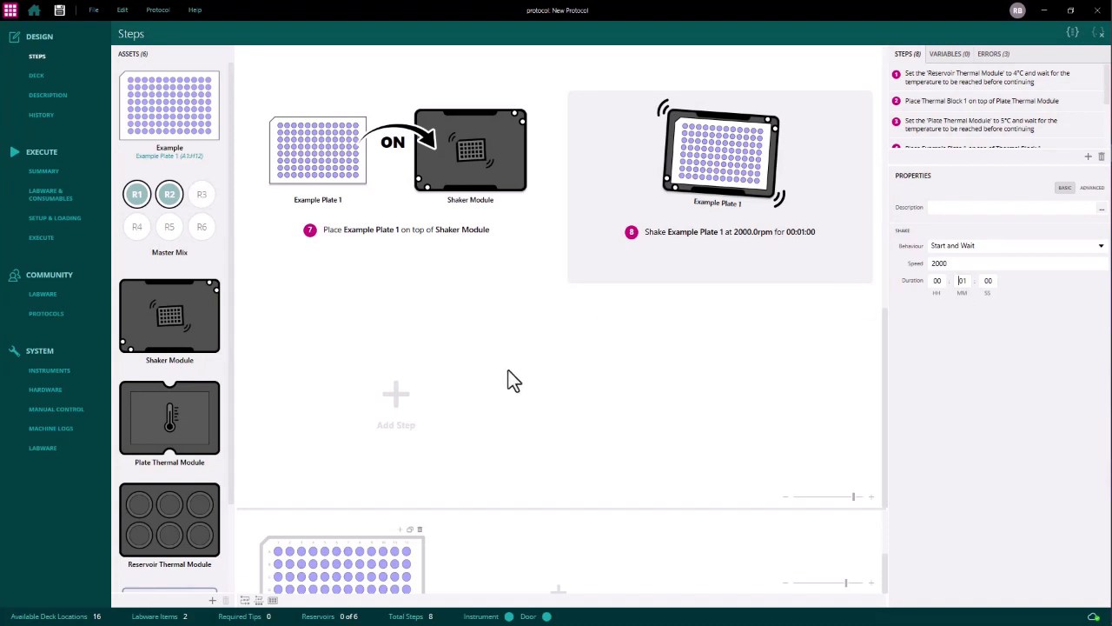
{"action": "left_click", "coordinate": [396, 396]}
{"action": "left_click", "coordinate": [504, 340]}
{"action": "left_click_drag", "start_coordinate": [169, 320], "coordinate": [318, 369]}
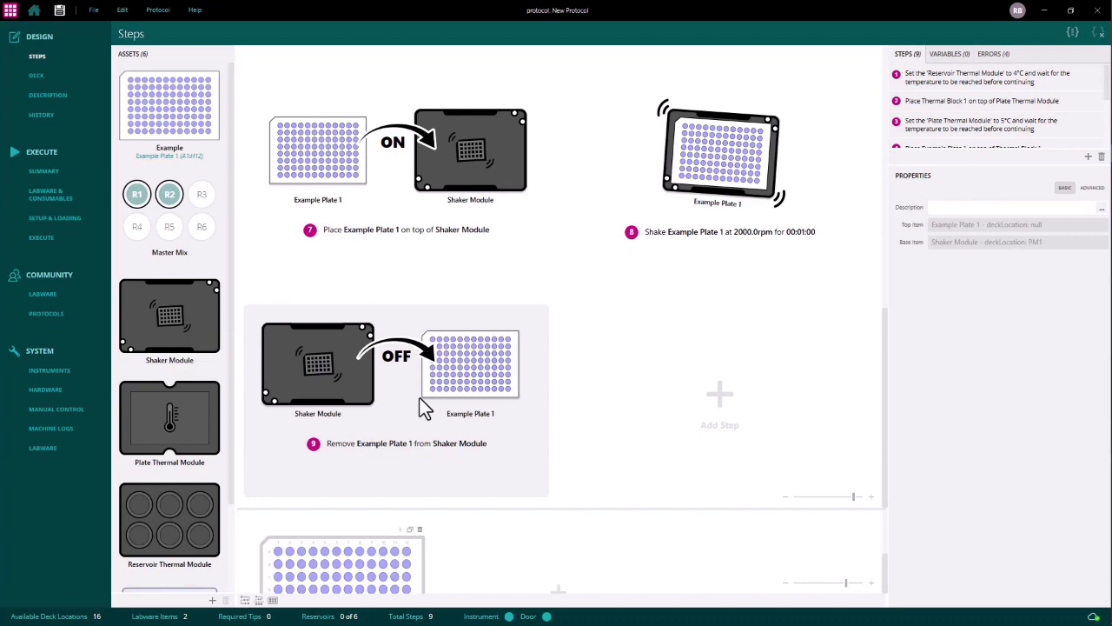
{"action": "right_click", "coordinate": [419, 398]}
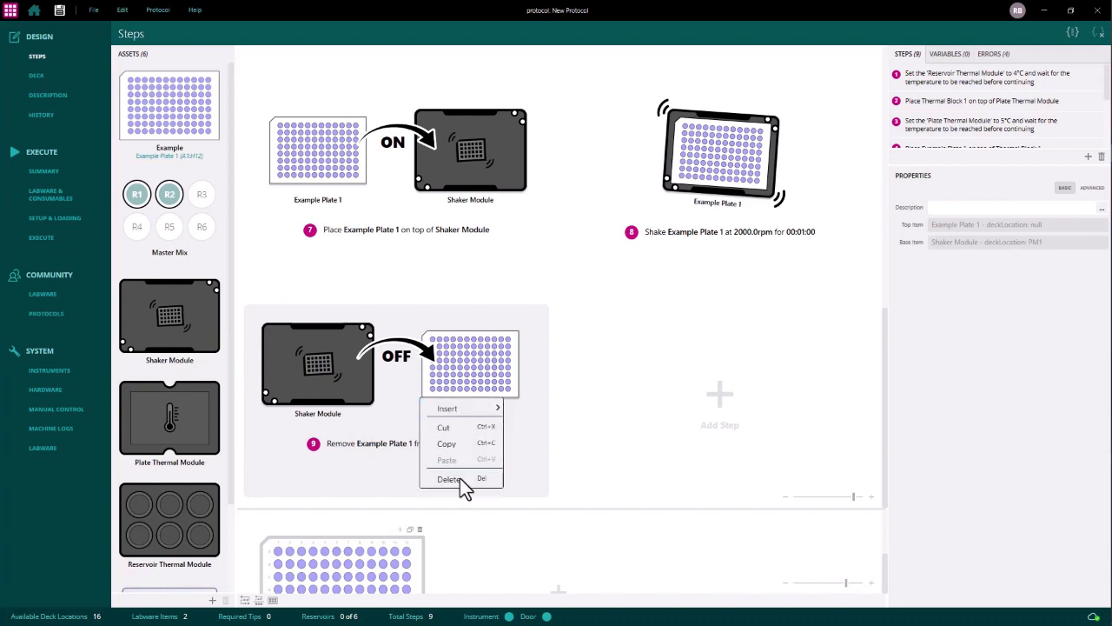
{"action": "left_click", "coordinate": [463, 485]}
- Add a Place On step that puts Example Plate 1 on a newly added Magnetic Block asset
{"action": "left_click", "coordinate": [393, 408]}
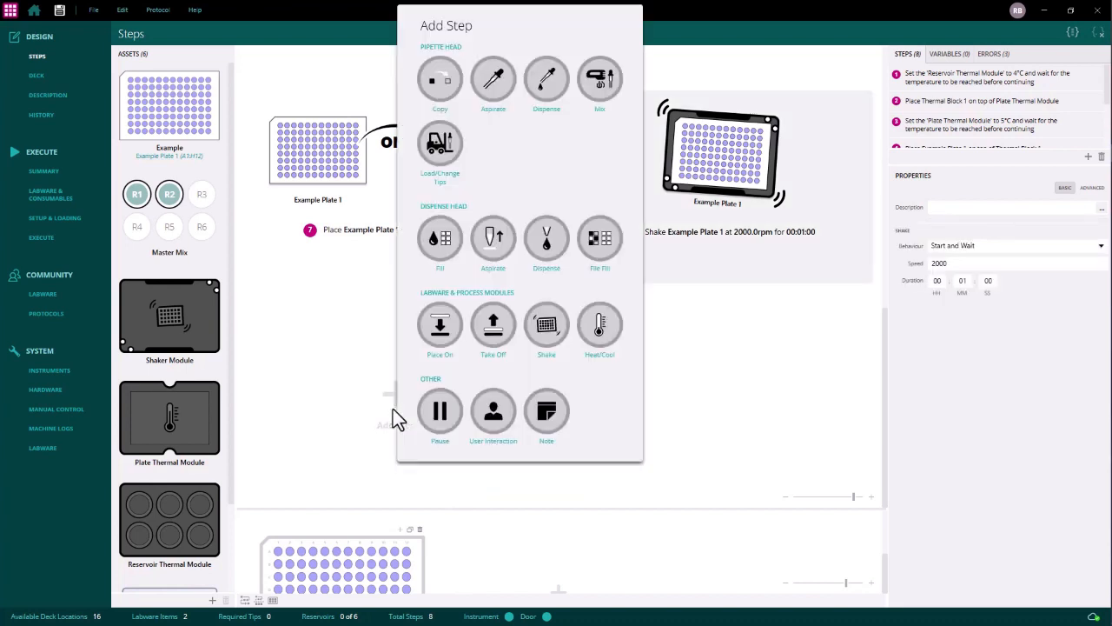
{"action": "left_click", "coordinate": [439, 328]}
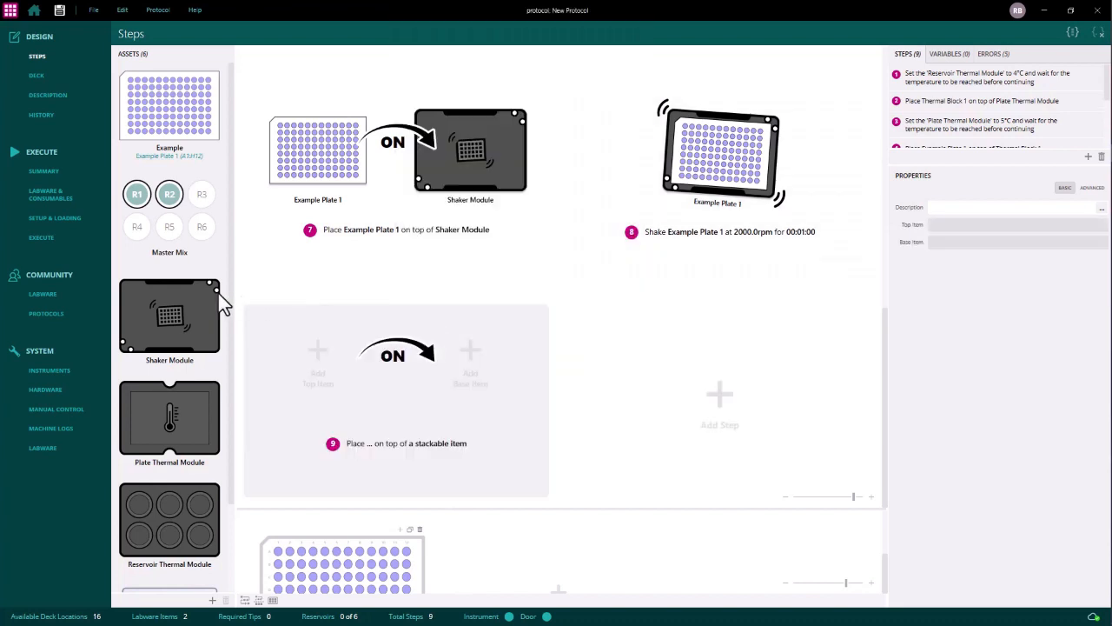
{"action": "left_click_drag", "start_coordinate": [185, 119], "coordinate": [314, 352]}
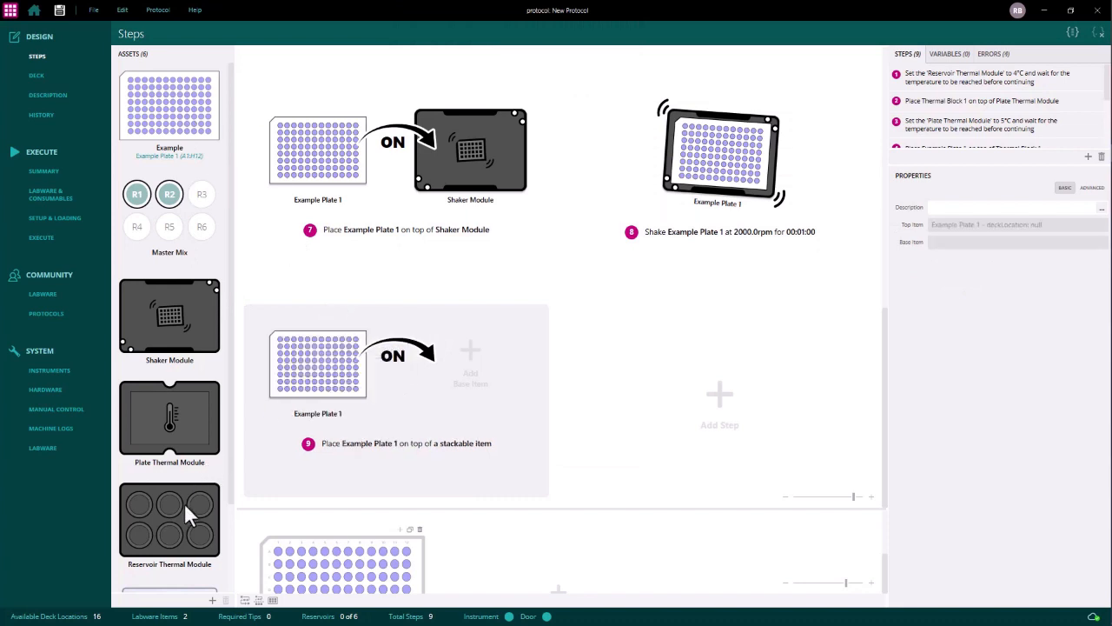
{"action": "scroll", "coordinate": [184, 502], "scroll_direction": "down", "scroll_amount": 2}
{"action": "left_click", "coordinate": [211, 600]}
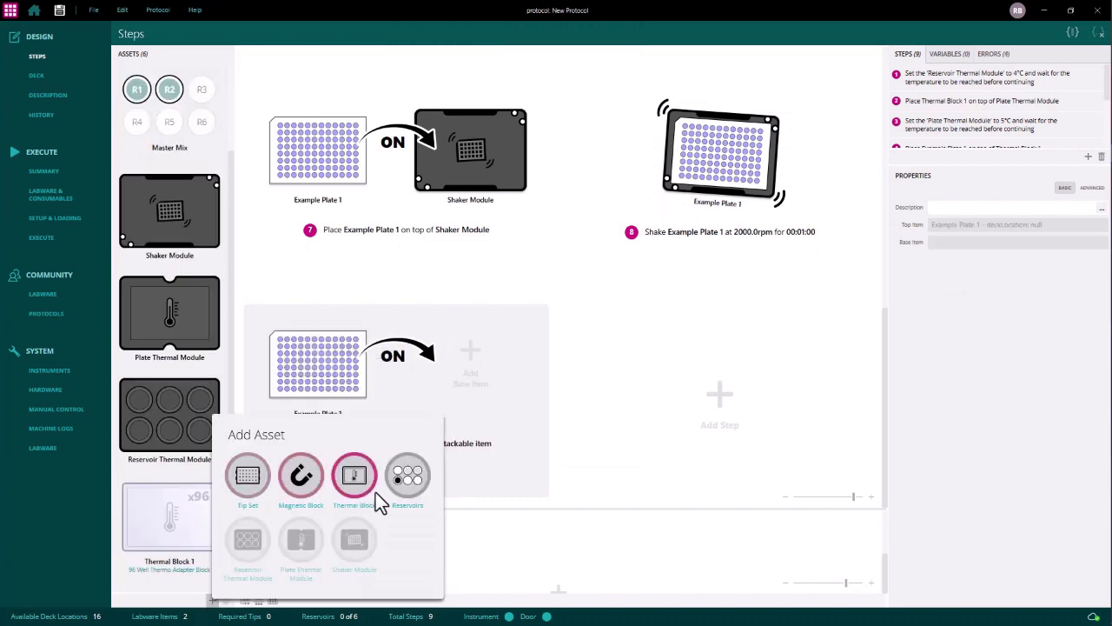
{"action": "left_click", "coordinate": [301, 476]}
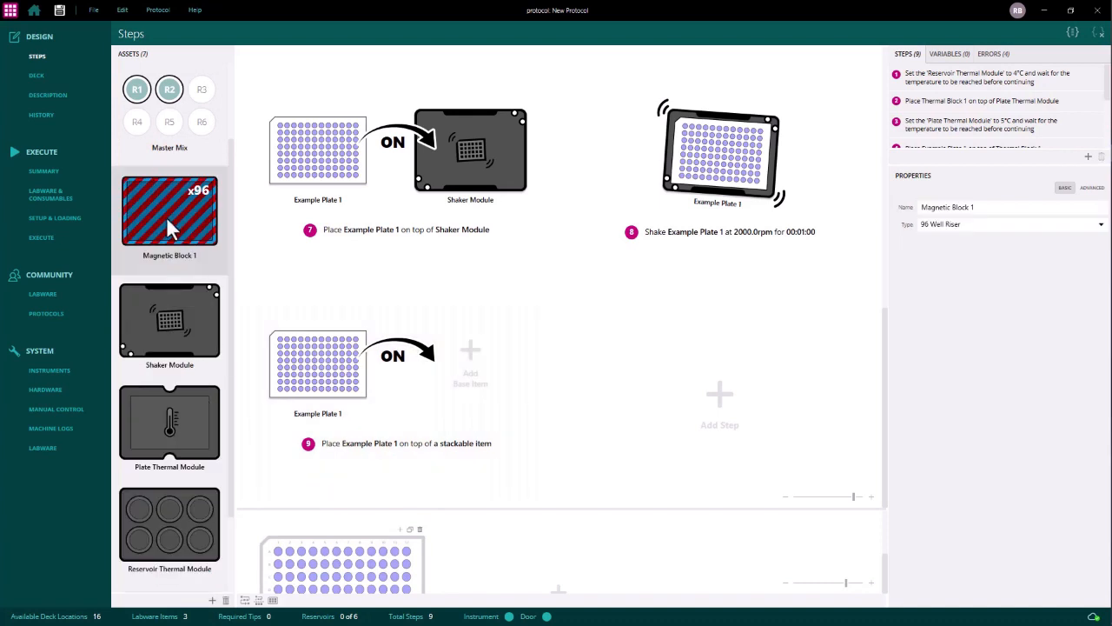
{"action": "left_click_drag", "start_coordinate": [167, 219], "coordinate": [467, 354]}
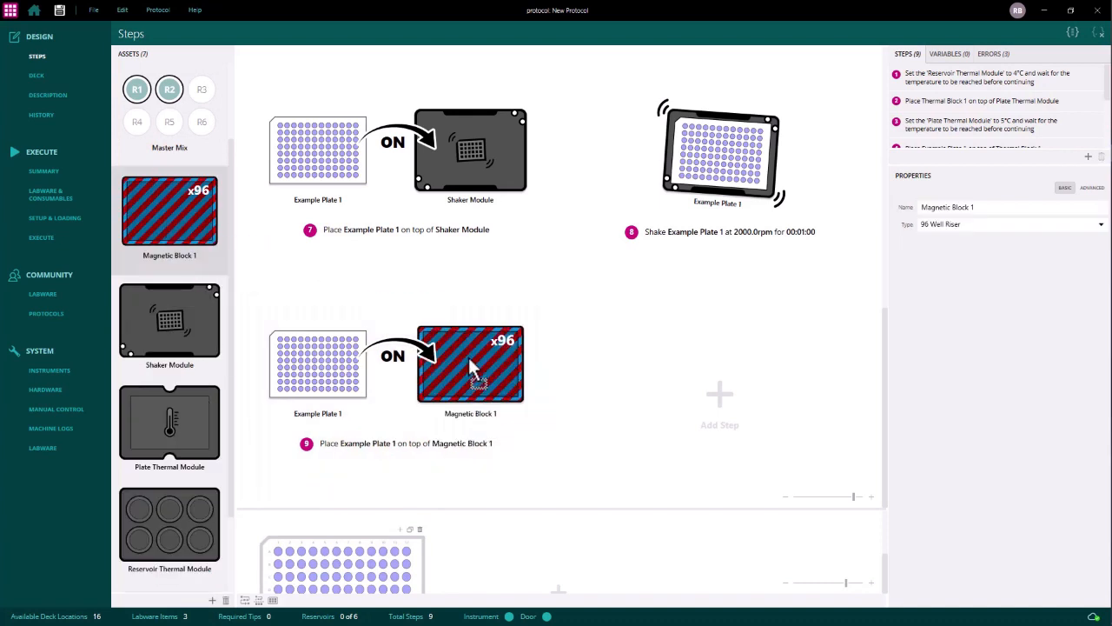